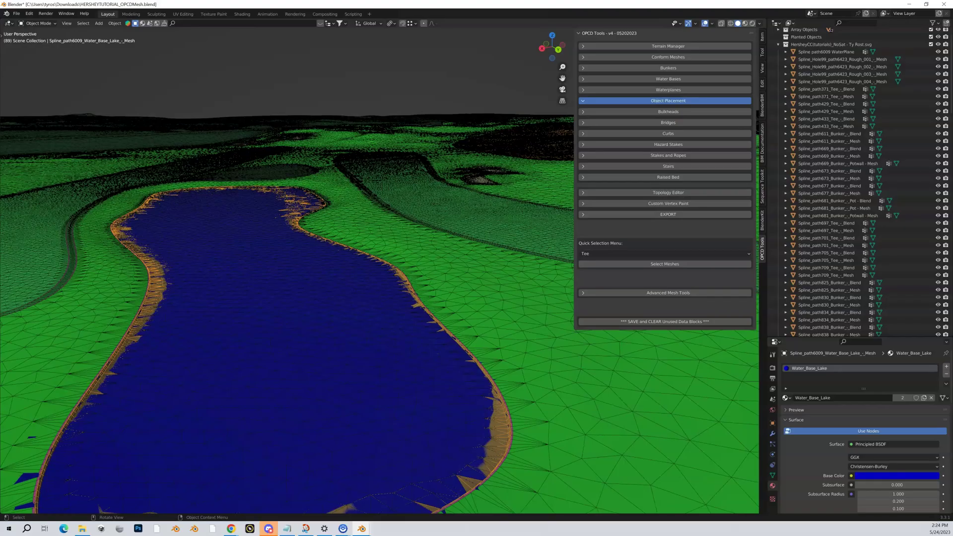
# Select the WaterPlane object covering the golf course lake.
pyautogui.scroll(5, 283, 277)
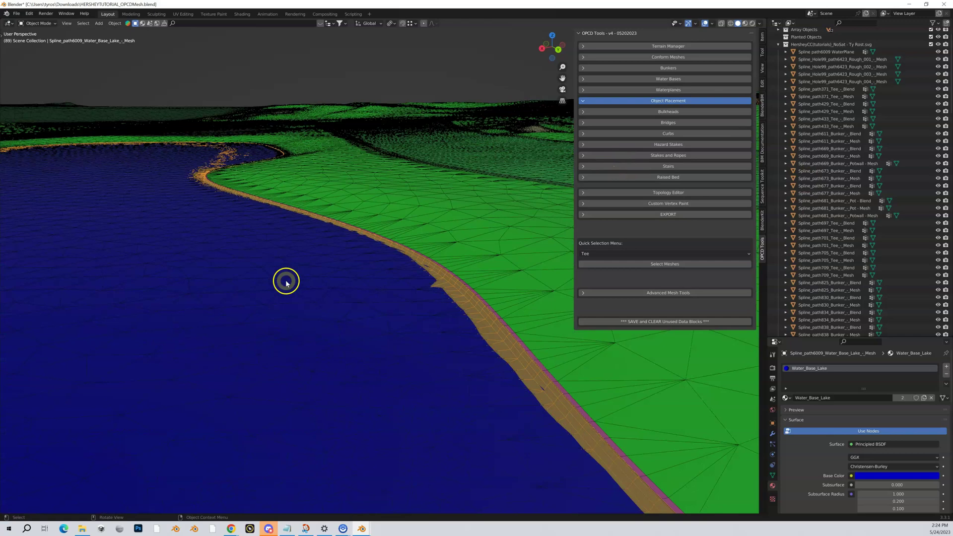
pyautogui.scroll(-5, 286, 283)
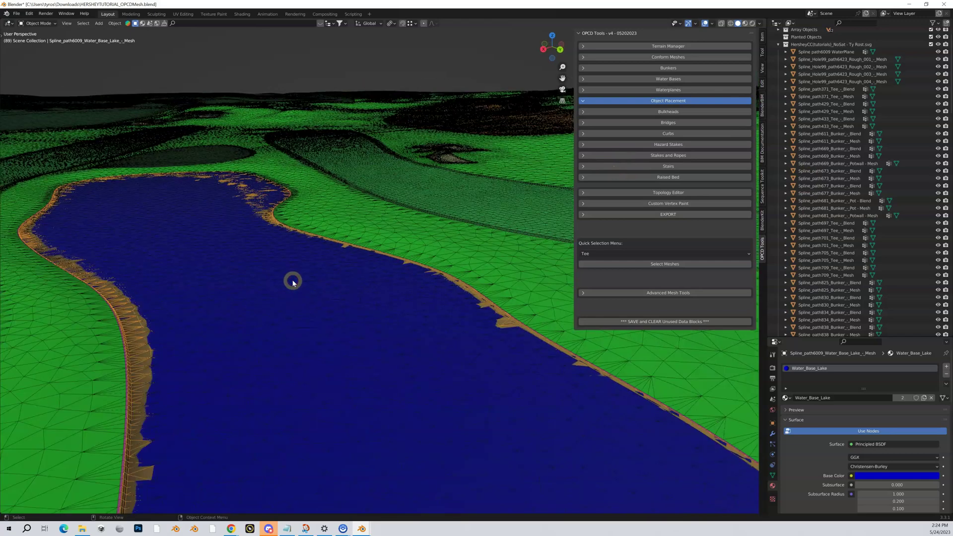
pyautogui.scroll(-3, 292, 283)
pyautogui.click(272, 287)
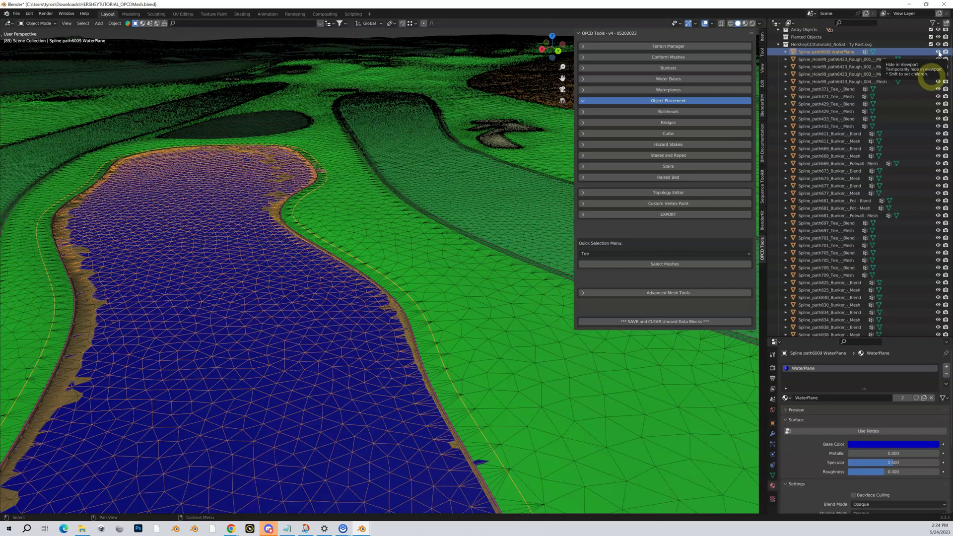
# Hide the WaterPlane and select the Water_Base_Lake mesh beneath it.
pyautogui.click(937, 51)
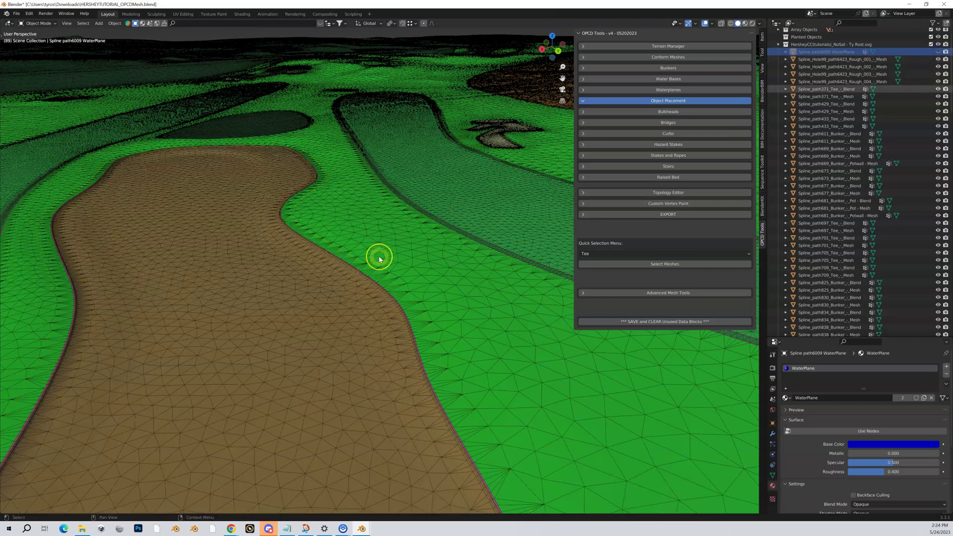
pyautogui.scroll(5, 379, 259)
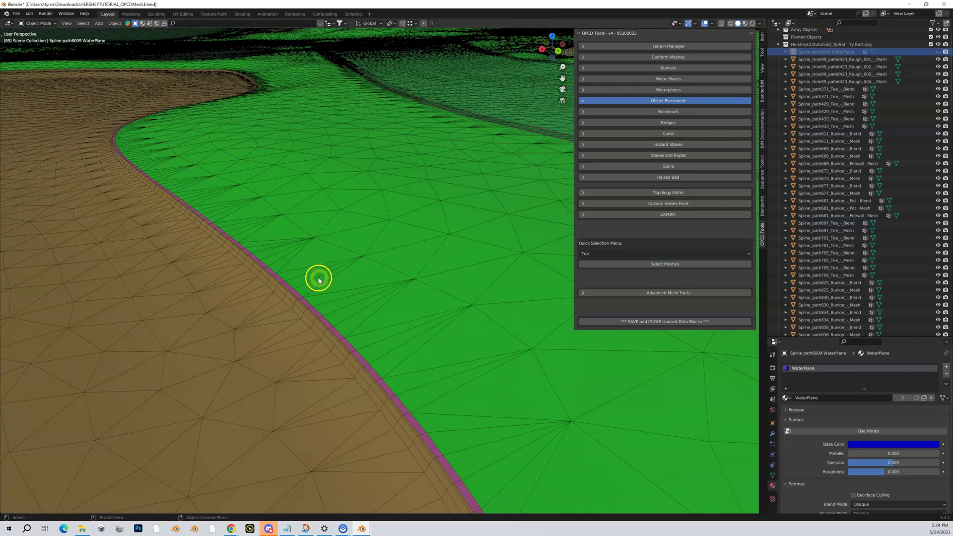
pyautogui.click(135, 284)
pyautogui.scroll(-2, 135, 287)
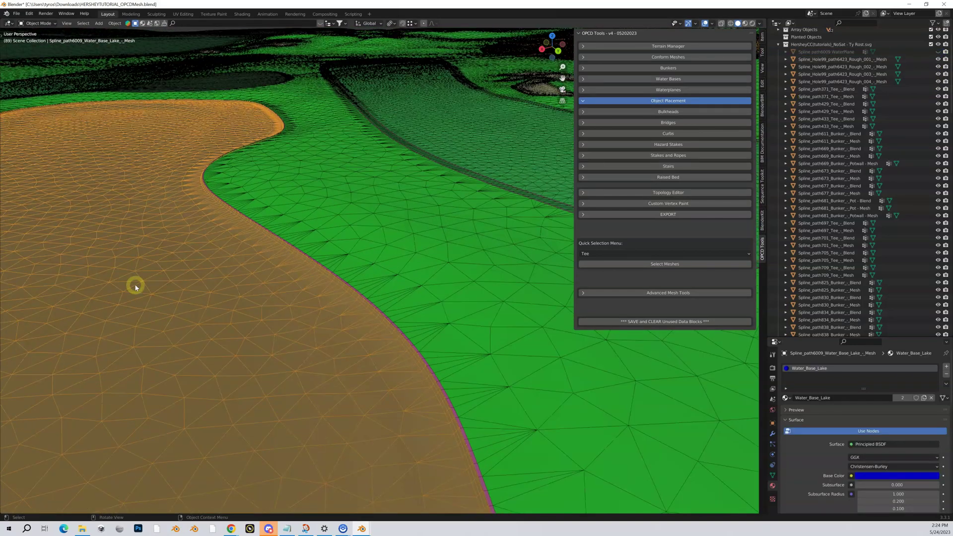
pyautogui.scroll(-5, 221, 298)
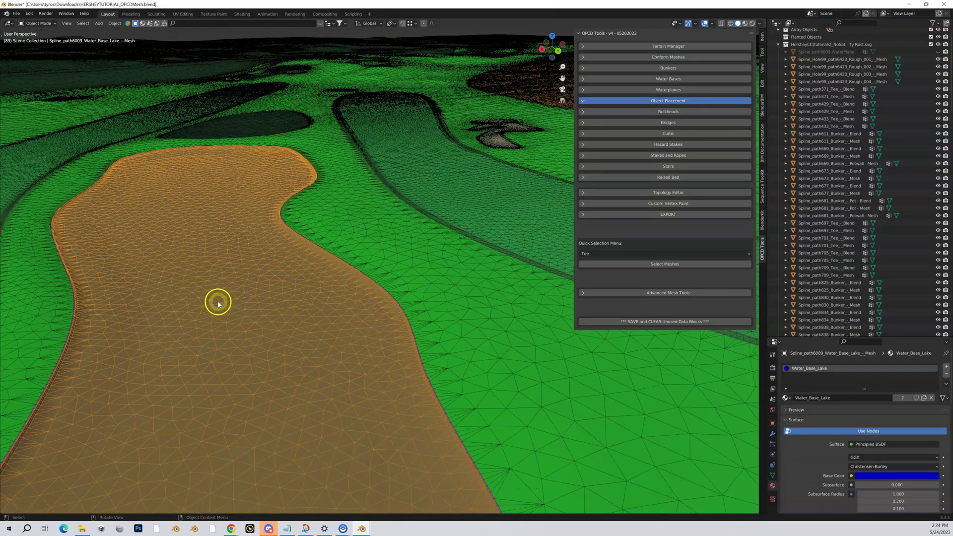
# Orbit around the lake base to inspect its rim against the terrain.
pyautogui.moveTo(215, 299); pyautogui.dragTo(235, 305, button='middle')
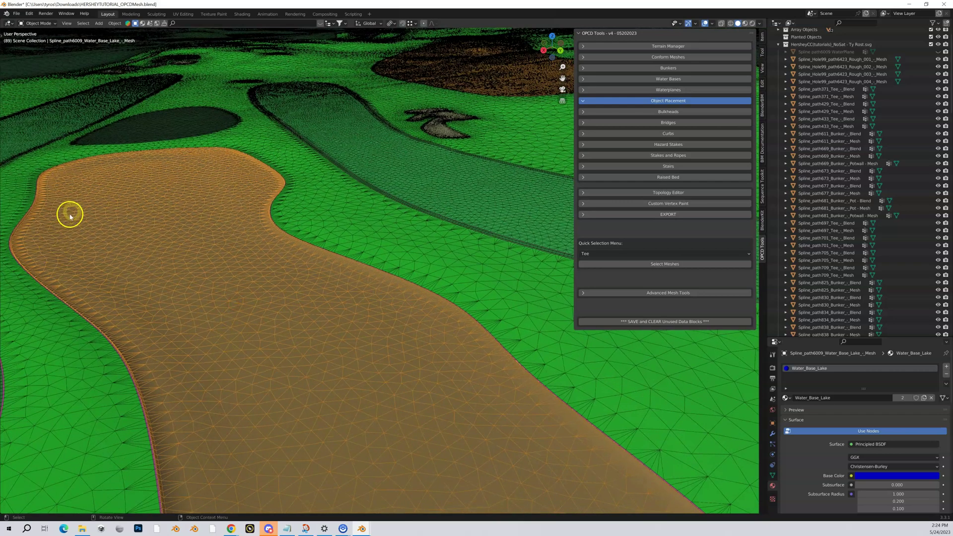
pyautogui.scroll(4, 436, 327)
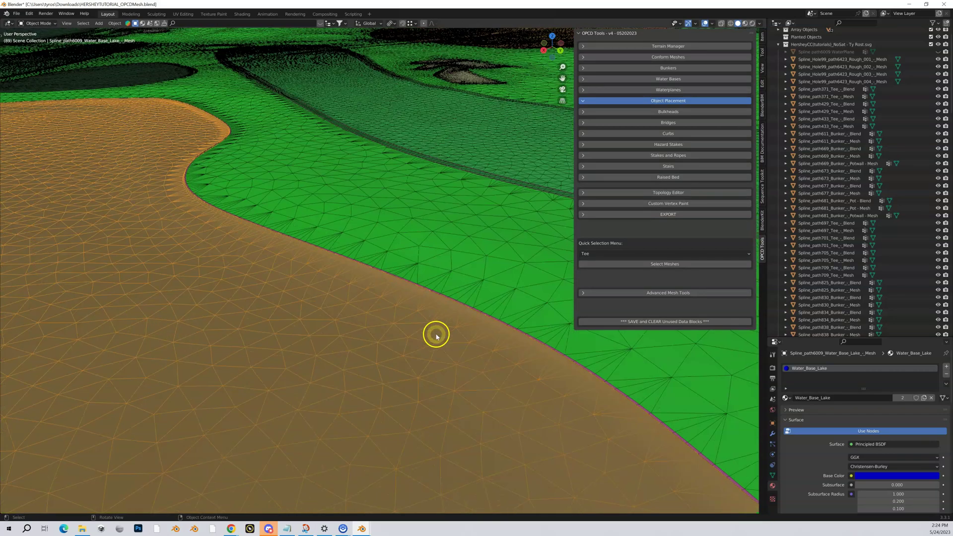
pyautogui.moveTo(346, 323); pyautogui.dragTo(296, 275, button='middle')
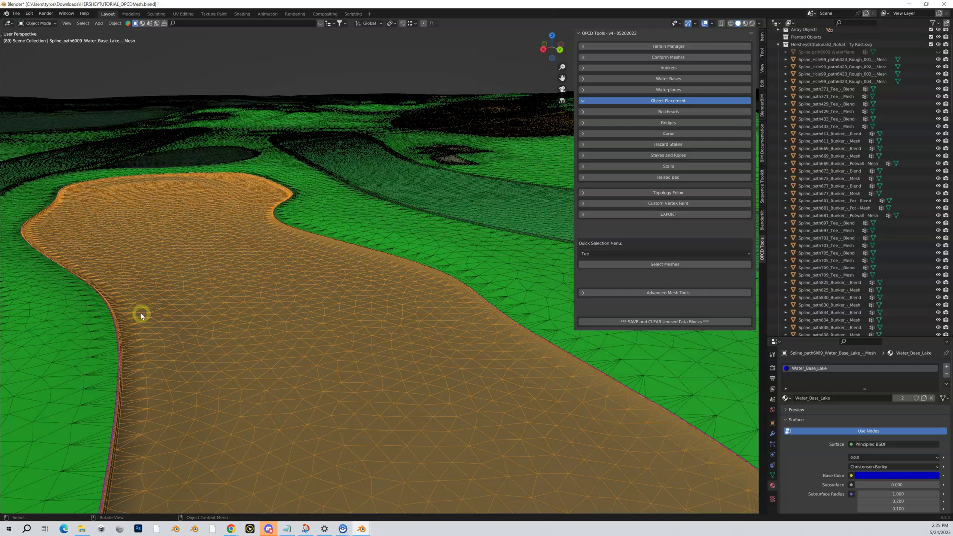
pyautogui.scroll(3, 226, 293)
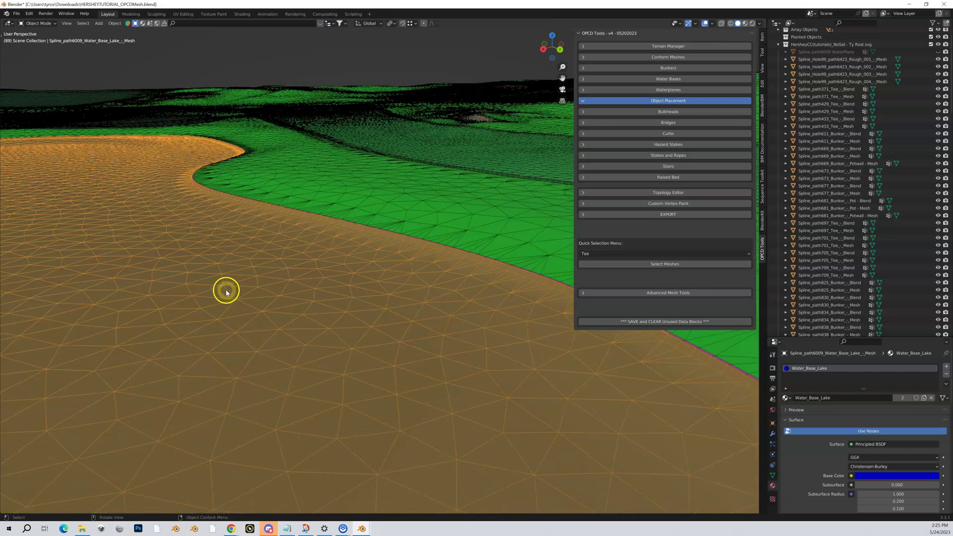
pyautogui.scroll(-5, 226, 292)
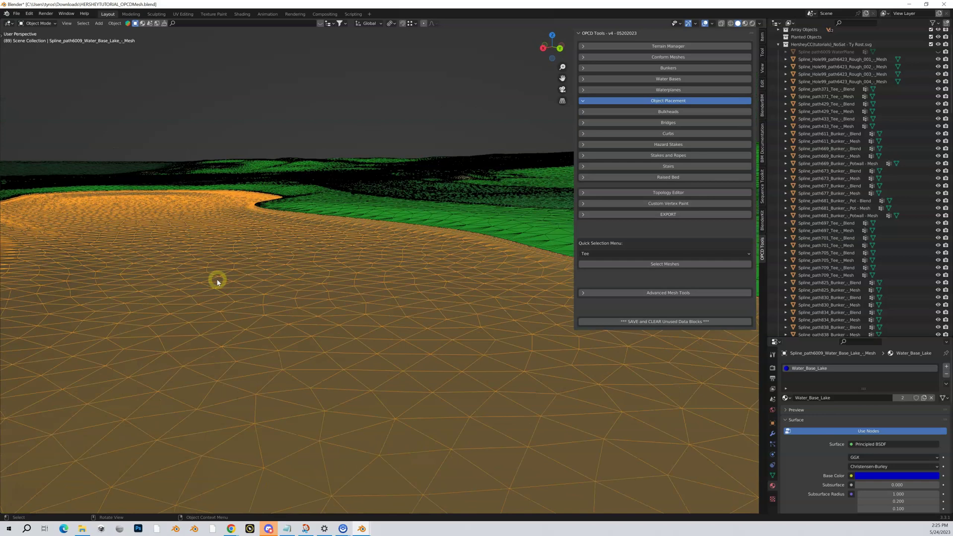
pyautogui.scroll(-5, 221, 281)
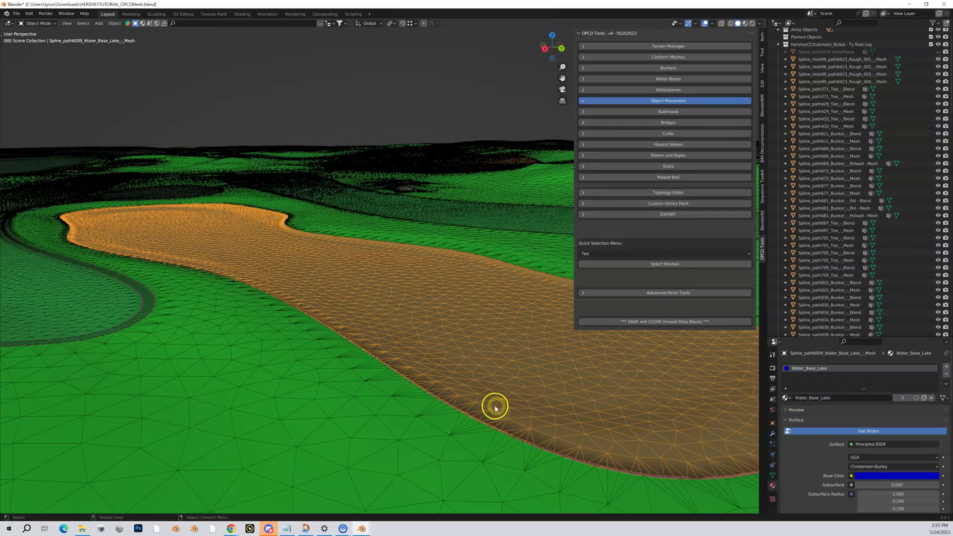
pyautogui.moveTo(480, 402)
pyautogui.mouseDown(button='middle')
pyautogui.moveTo(462, 398)
pyautogui.moveTo(474, 403)
pyautogui.mouseUp(button='middle')
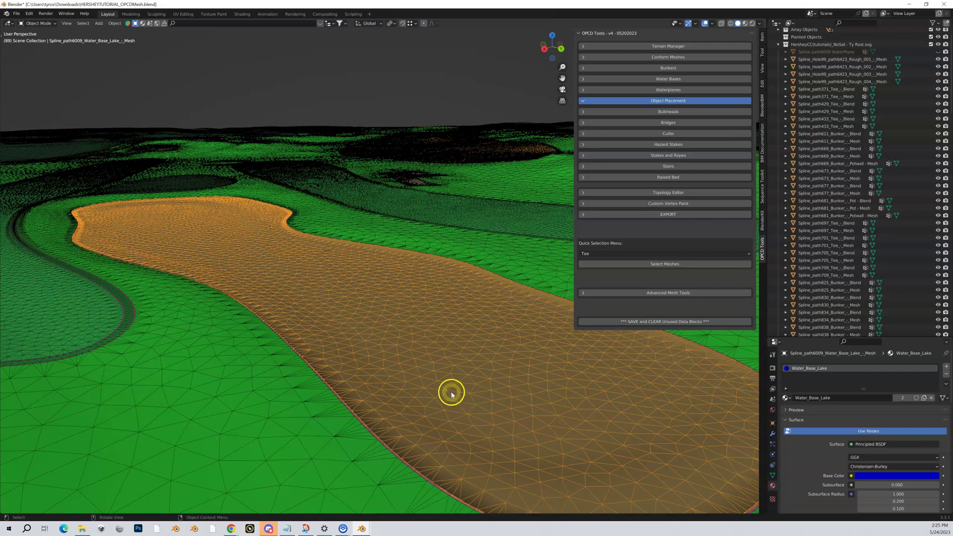
pyautogui.moveTo(451, 392); pyautogui.dragTo(350, 353, button='middle')
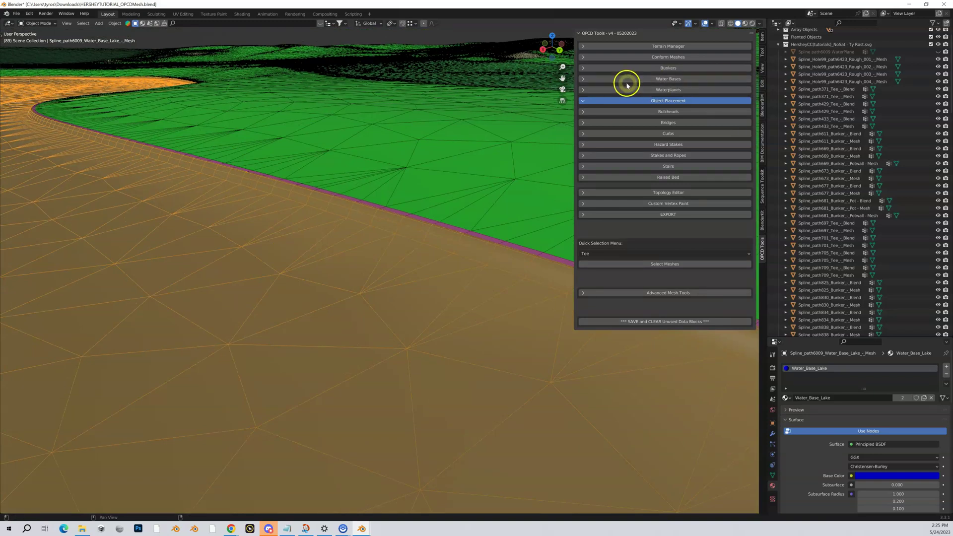
# Conform the lake base mesh to the terrain under Water Bases.
pyautogui.click(585, 79)
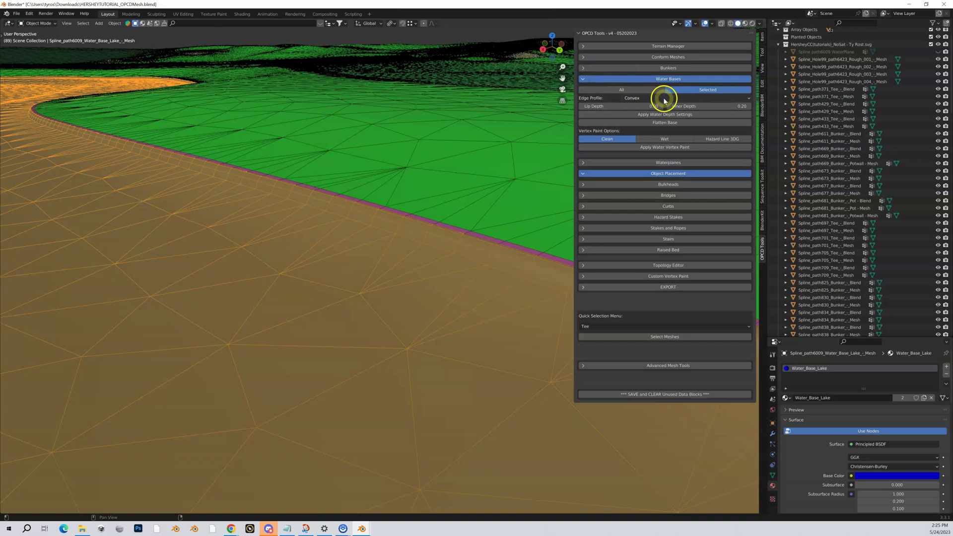
pyautogui.click(659, 58)
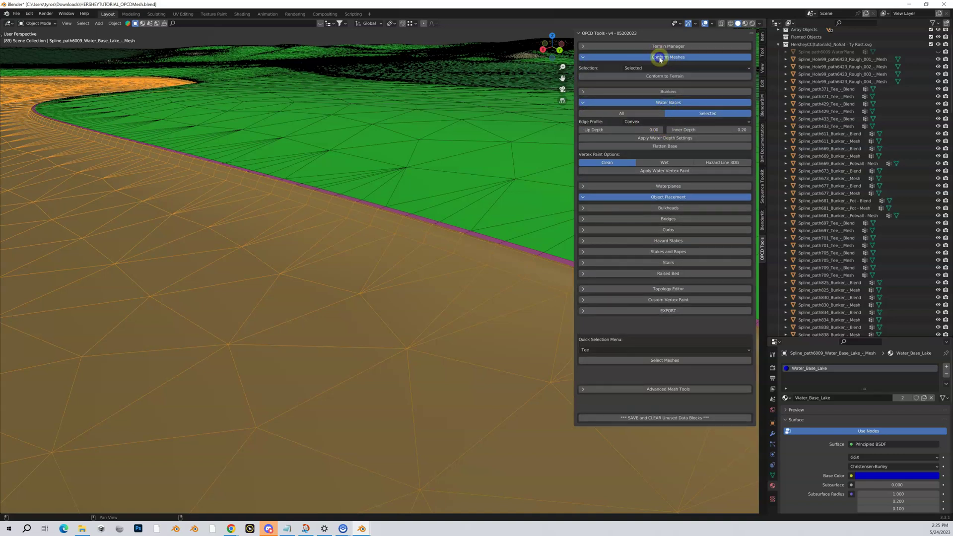
pyautogui.click(658, 77)
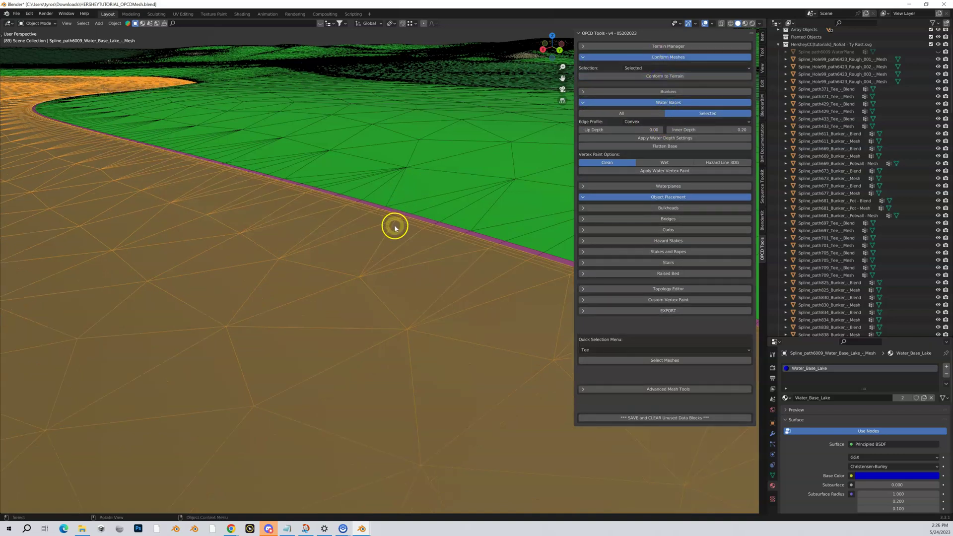
pyautogui.moveTo(393, 223); pyautogui.dragTo(378, 225, button='middle')
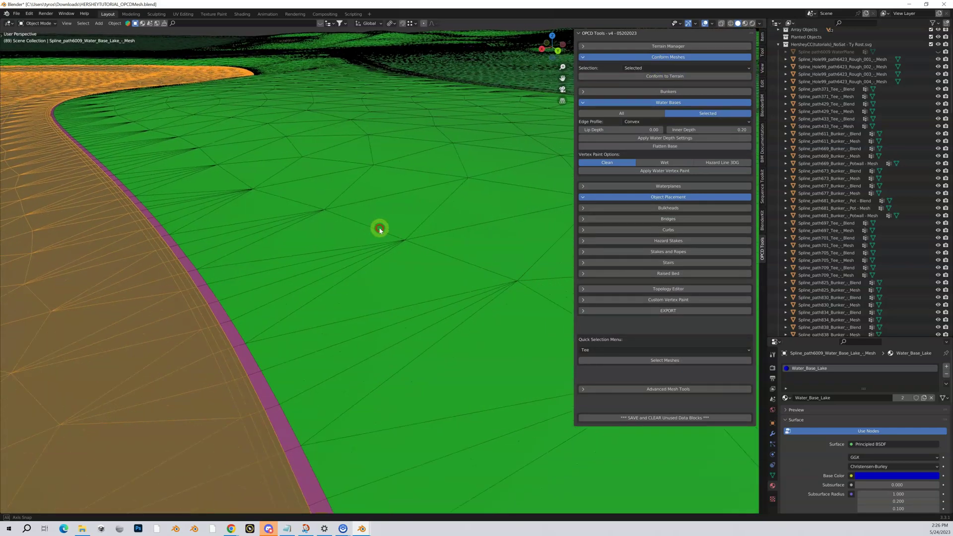
# Set Inner Depth to 2 and apply the water depth settings to sink the basin.
pyautogui.click(584, 57)
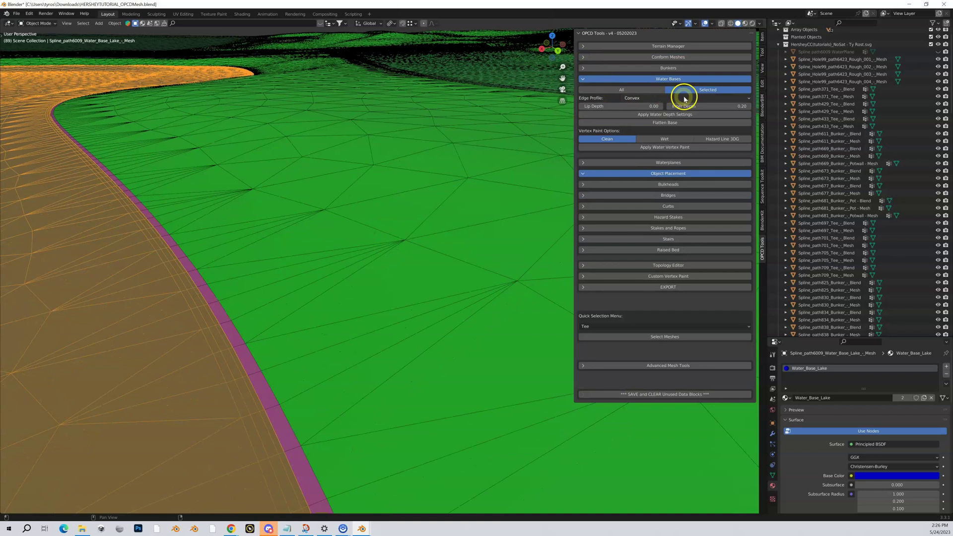
pyautogui.click(712, 106)
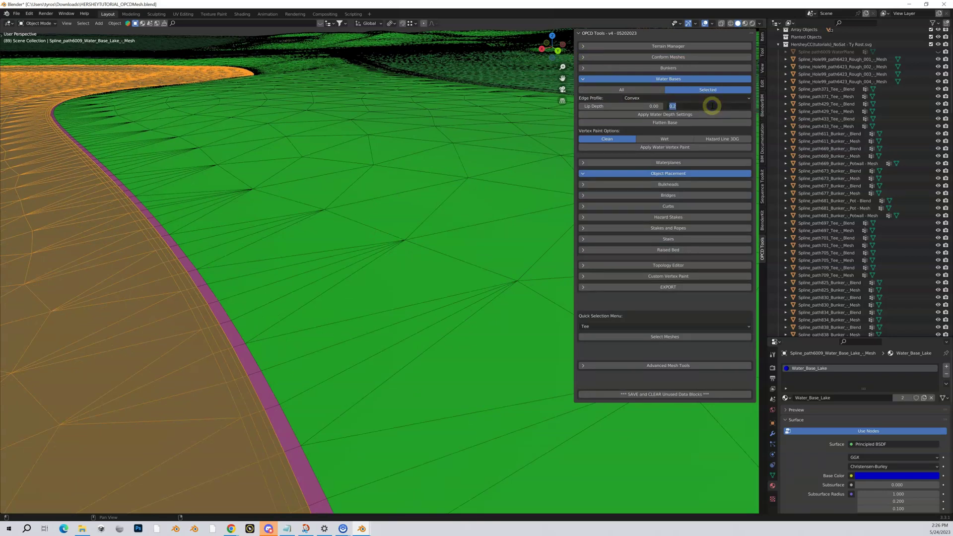
pyautogui.write('2')
pyautogui.press('Return')
pyautogui.click(675, 115)
pyautogui.moveTo(28, 287); pyautogui.dragTo(42, 284, button='middle')
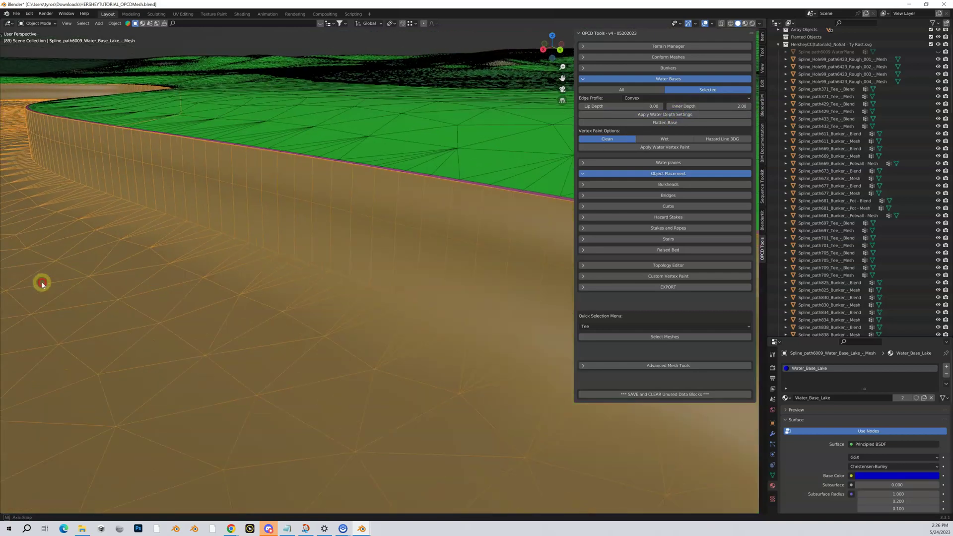
pyautogui.moveTo(134, 202); pyautogui.dragTo(111, 270, button='middle')
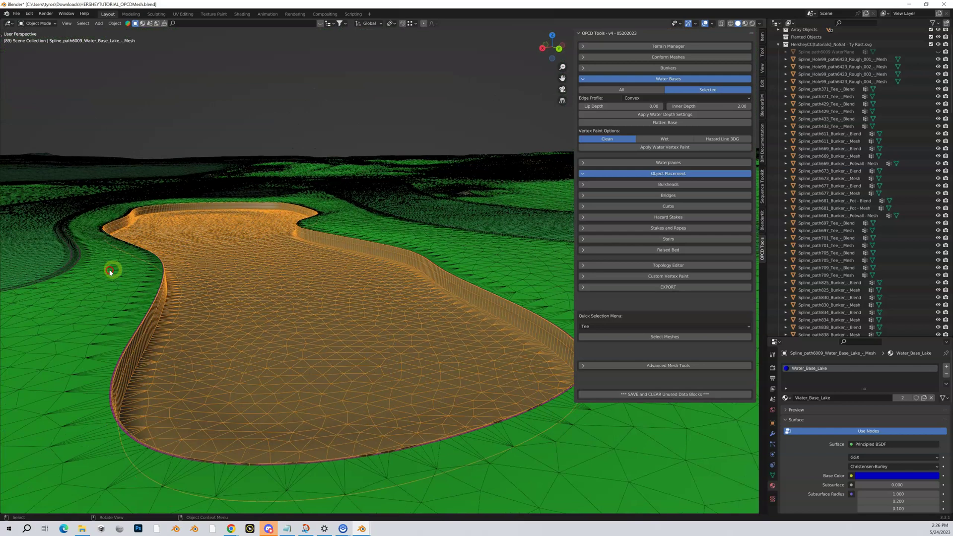
# Apply Flatten Base to level the lake floor and inspect the walled basin.
pyautogui.click(640, 122)
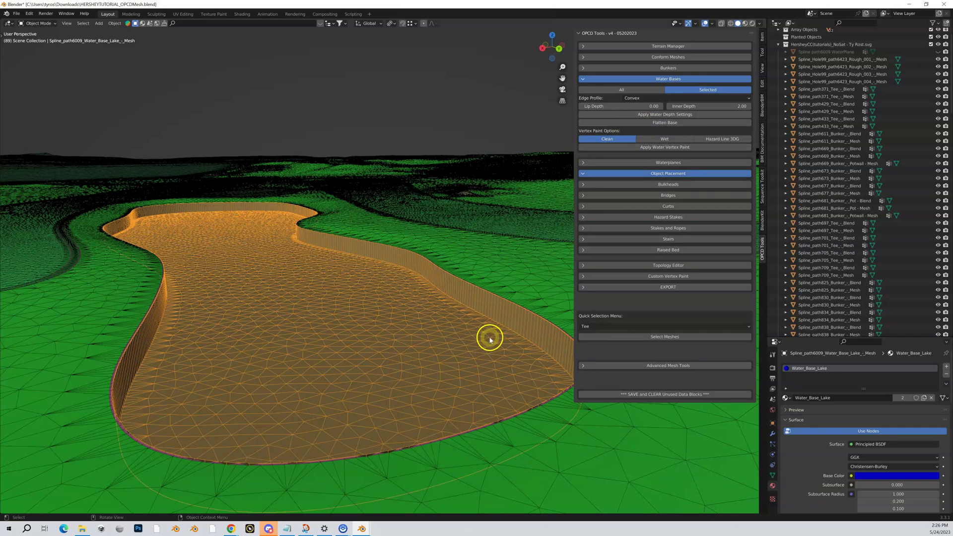
pyautogui.moveTo(489, 336); pyautogui.dragTo(480, 340, button='middle')
pyautogui.scroll(-1, 479, 339)
pyautogui.scroll(6, 377, 315)
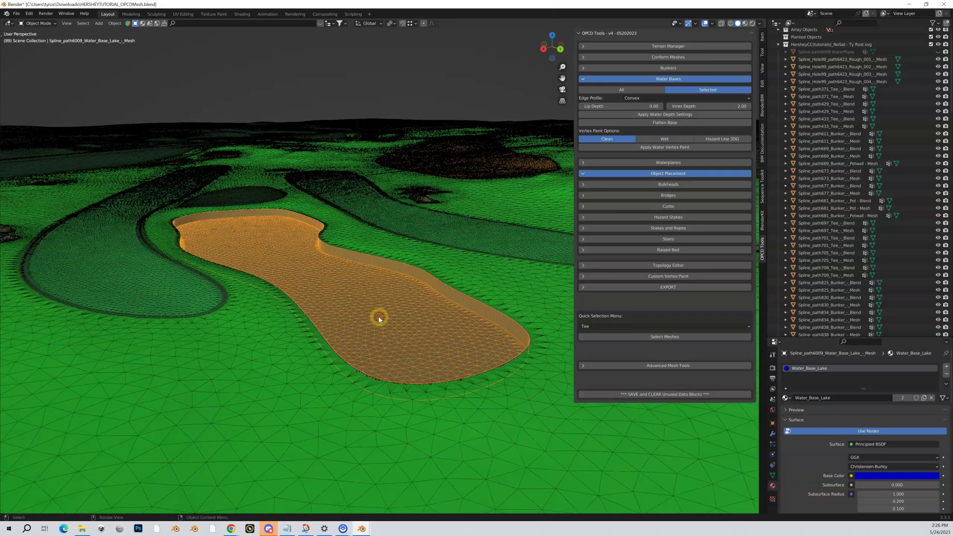
pyautogui.moveTo(377, 319); pyautogui.dragTo(351, 315, button='middle')
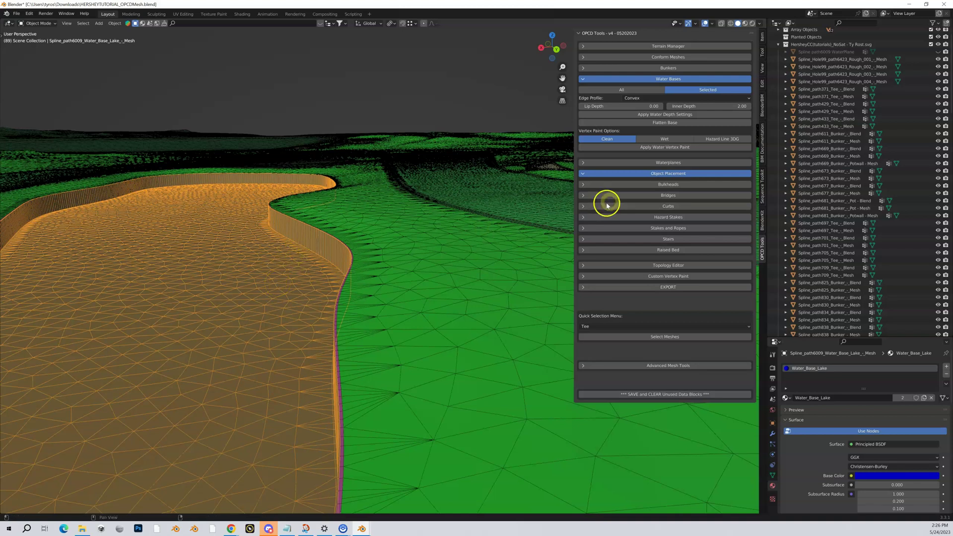
# Add a Wood Wall bulkhead to the selected lake base and inspect it.
pyautogui.click(583, 172)
pyautogui.click(582, 173)
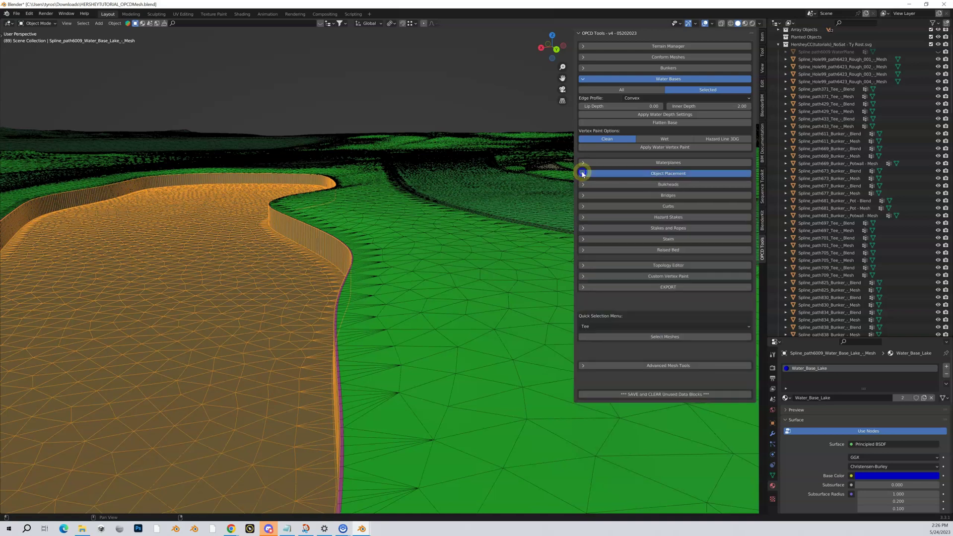
pyautogui.click(664, 173)
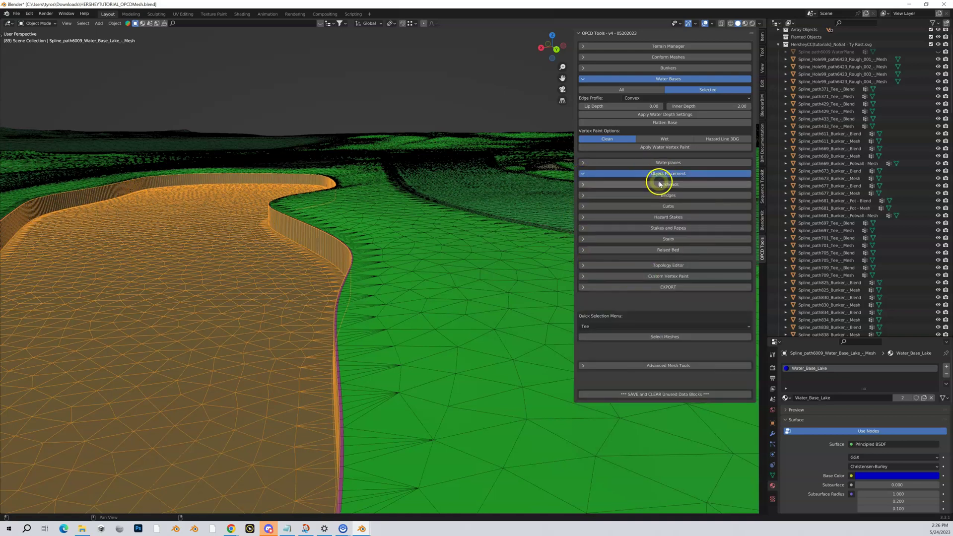
pyautogui.click(582, 184)
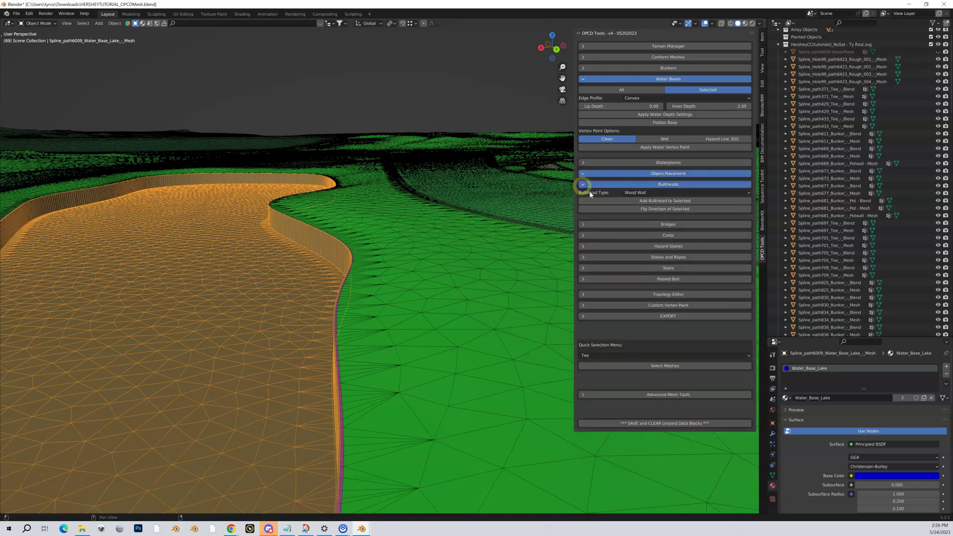
pyautogui.click(635, 193)
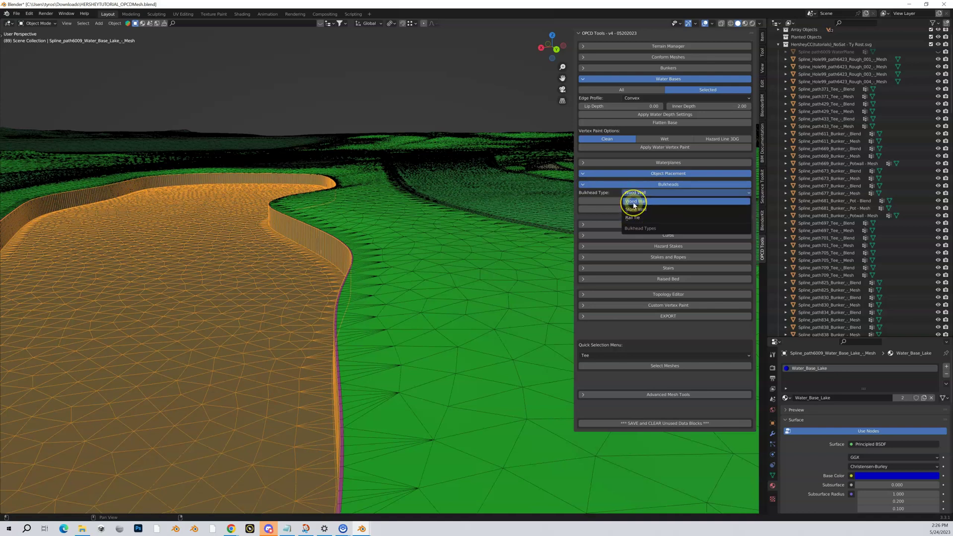
pyautogui.click(634, 203)
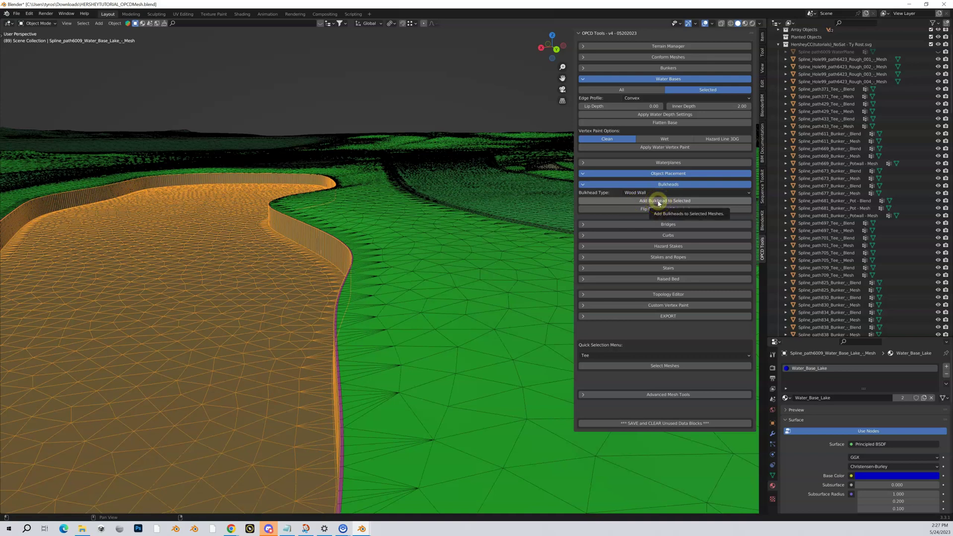
pyautogui.click(658, 202)
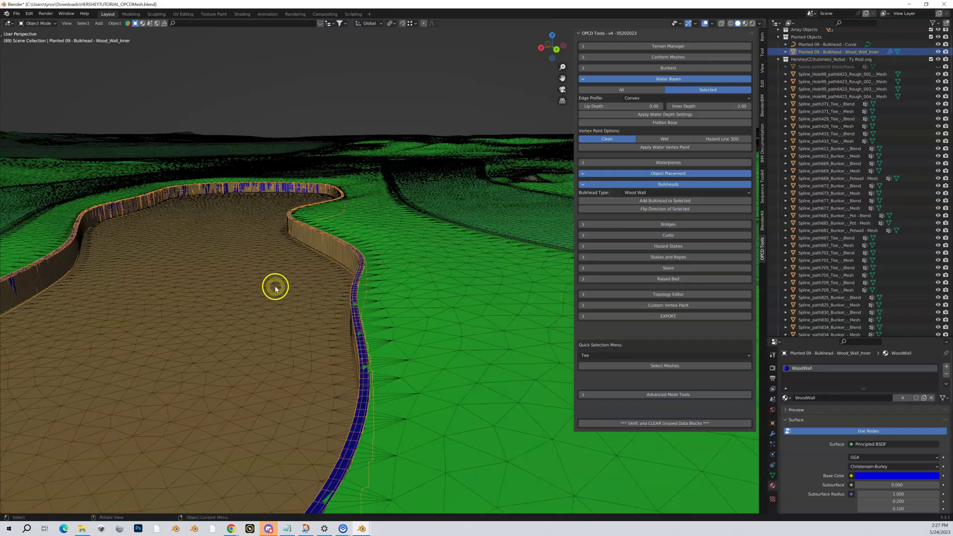
pyautogui.moveTo(223, 297)
pyautogui.mouseDown(button='middle')
pyautogui.moveTo(257, 300)
pyautogui.moveTo(246, 306)
pyautogui.moveTo(218, 296)
pyautogui.moveTo(235, 297)
pyautogui.mouseUp(button='middle')
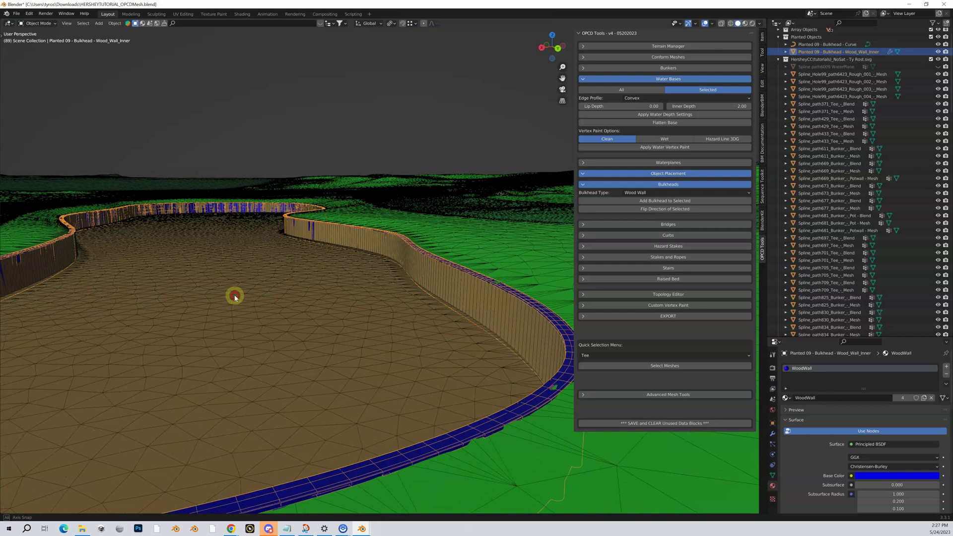
pyautogui.click(649, 209)
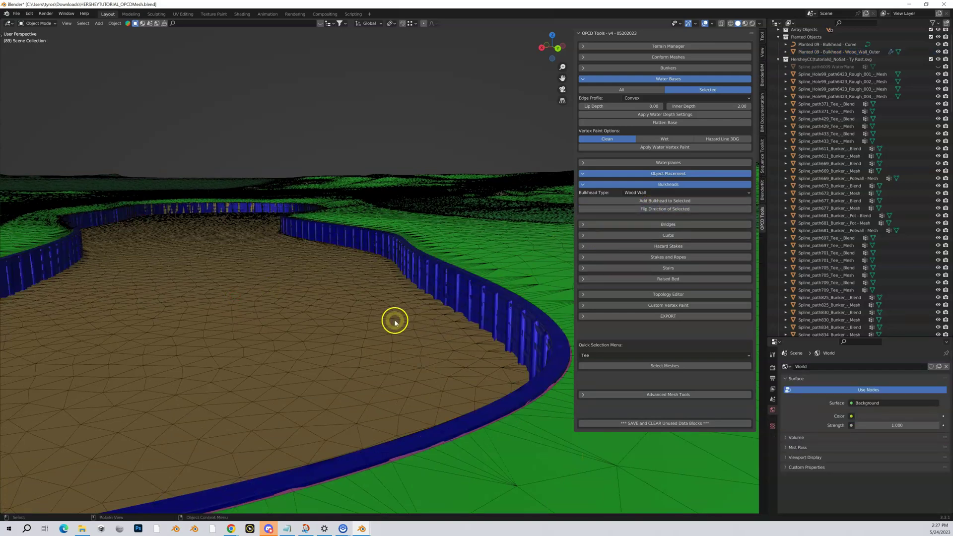
pyautogui.moveTo(366, 319); pyautogui.dragTo(291, 353, button='middle')
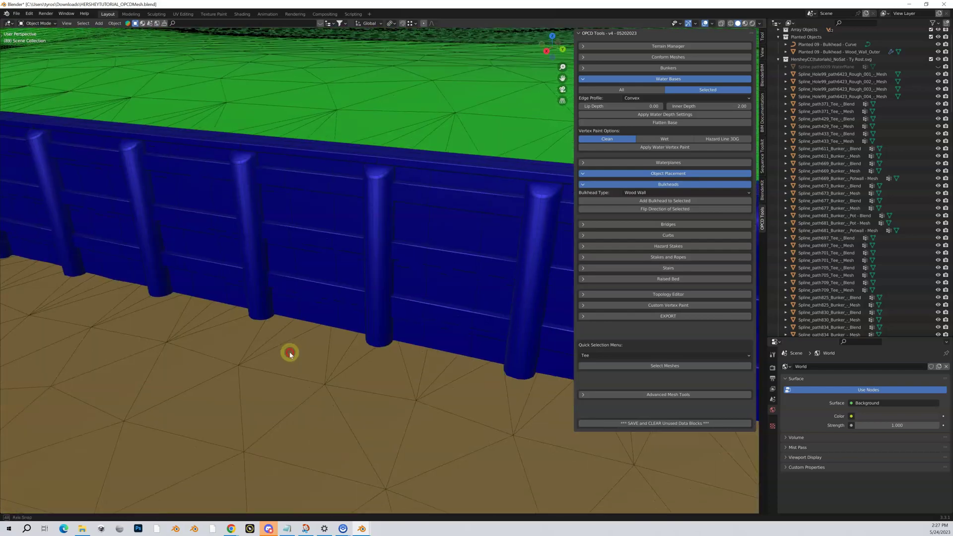
pyautogui.scroll(-6, 290, 353)
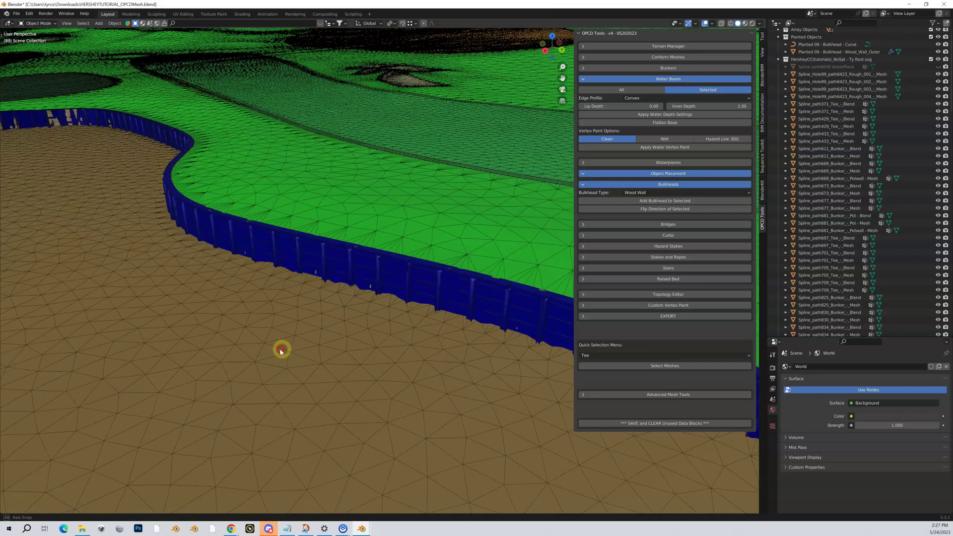
pyautogui.moveTo(281, 351); pyautogui.dragTo(263, 344, button='middle')
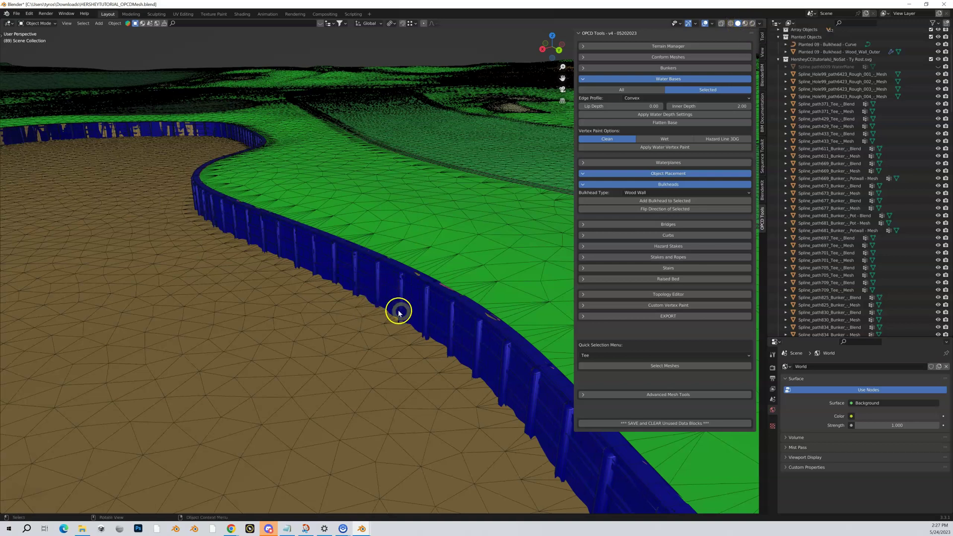
pyautogui.scroll(6, 446, 311)
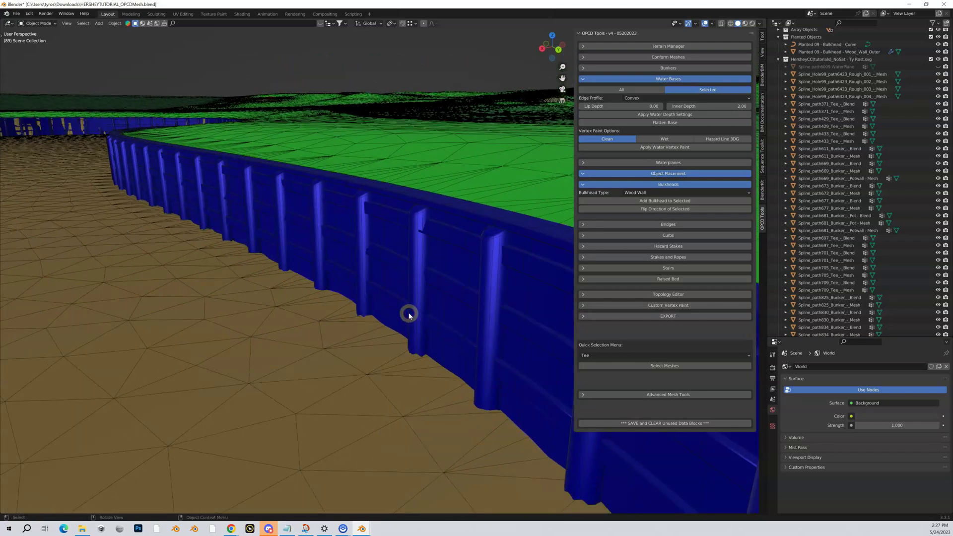
# Undo the wood wall and add a flipped Rail Tie bulkhead around the lake.
pyautogui.hotkey('ctrl', 'z')
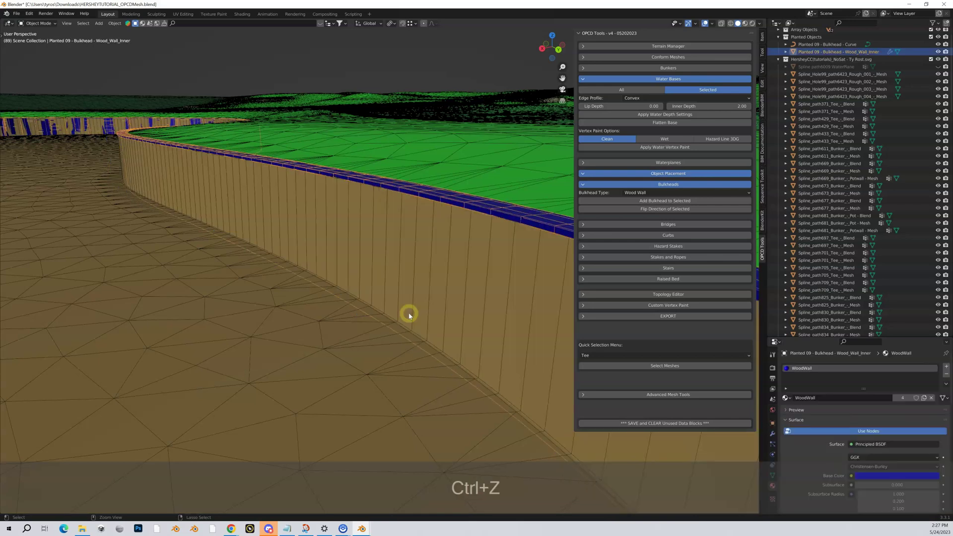
pyautogui.hotkey('ctrl', 'z')
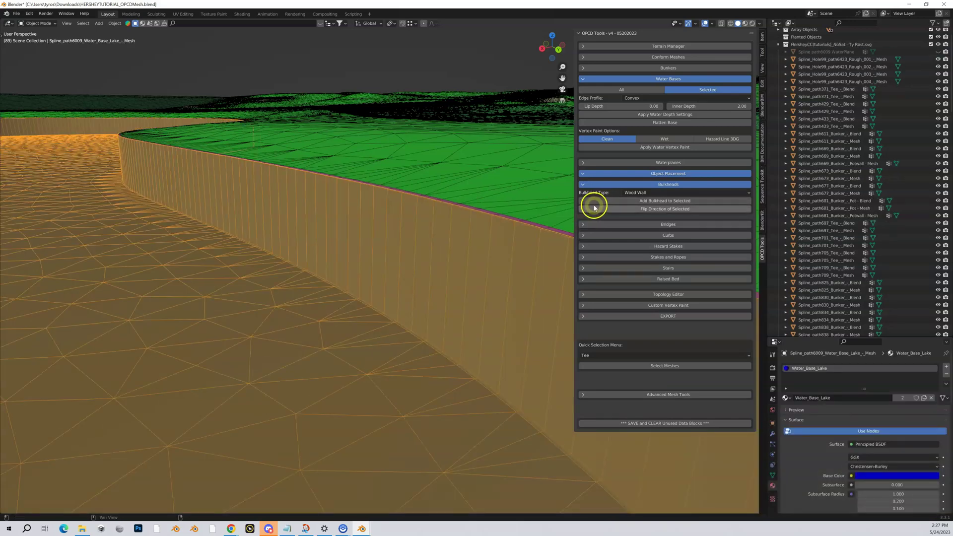
pyautogui.click(666, 193)
pyautogui.click(644, 218)
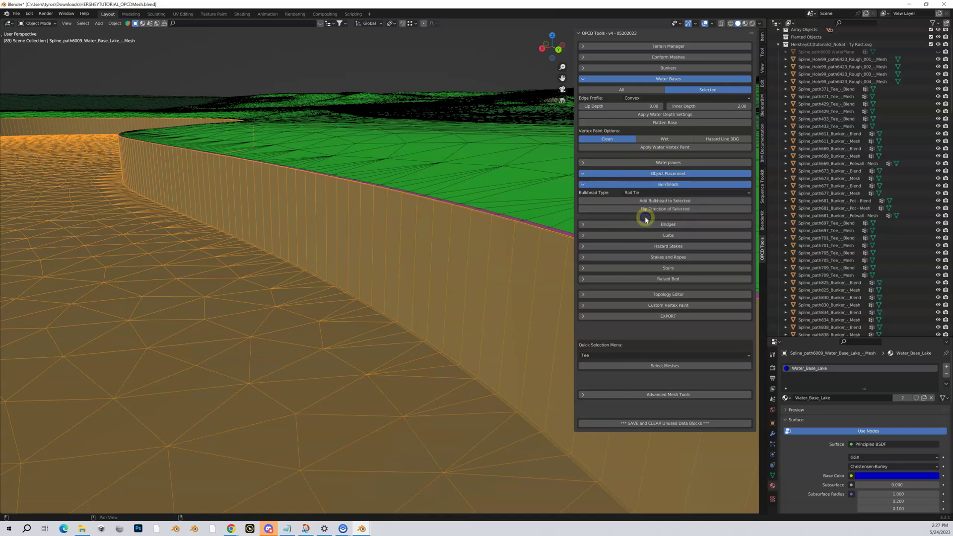
pyautogui.click(667, 201)
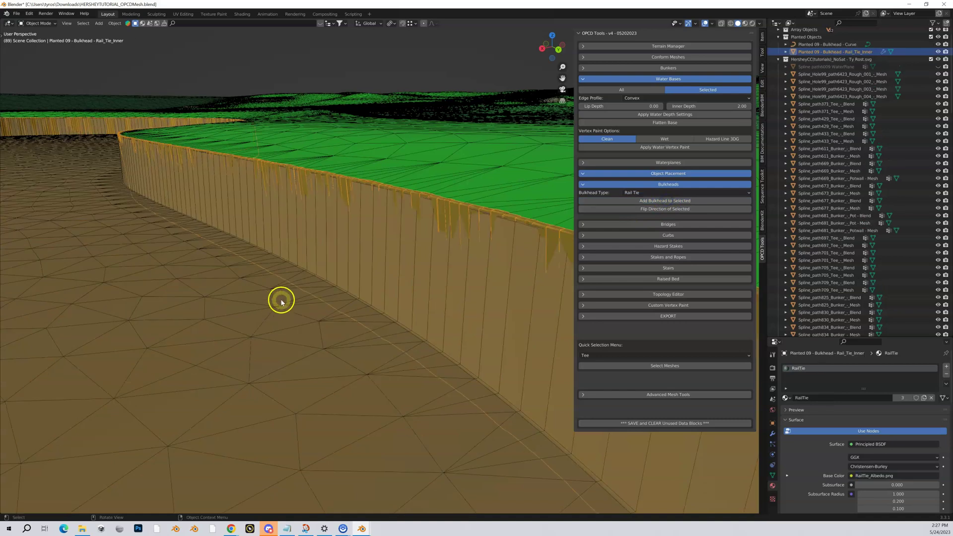
pyautogui.click(620, 212)
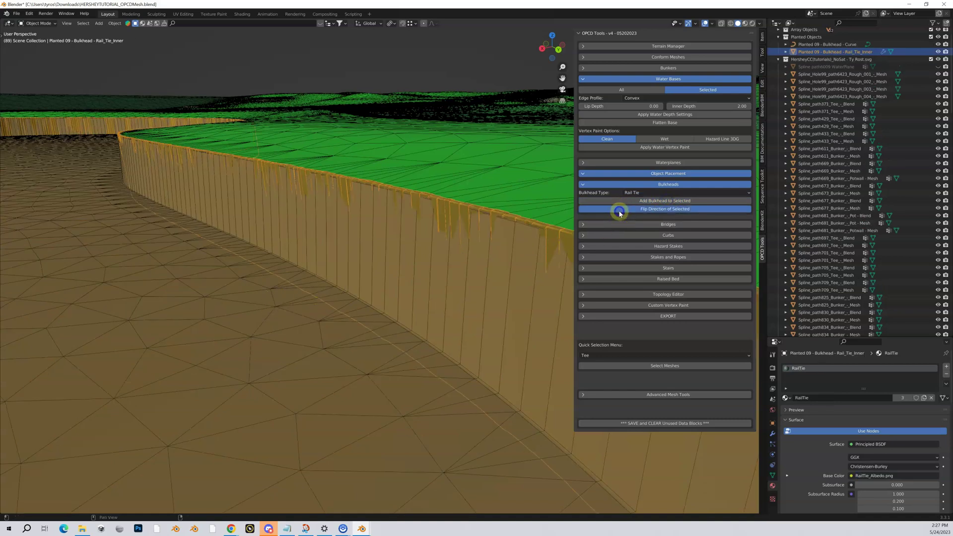
# Inspect the rail-tie wall, then undo its flip and removal to clear it.
pyautogui.moveTo(426, 258); pyautogui.dragTo(421, 284, button='middle')
pyautogui.scroll(6, 421, 284)
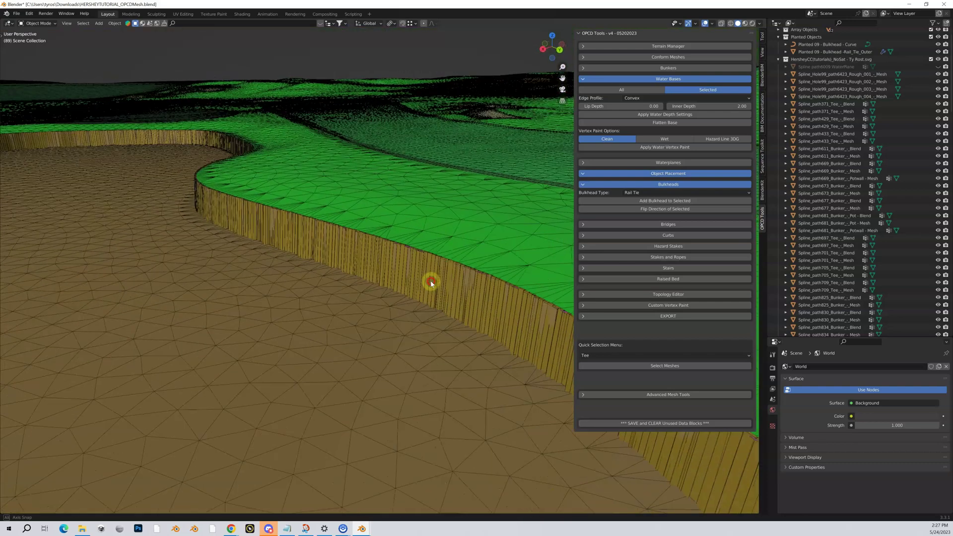
pyautogui.scroll(-5, 420, 287)
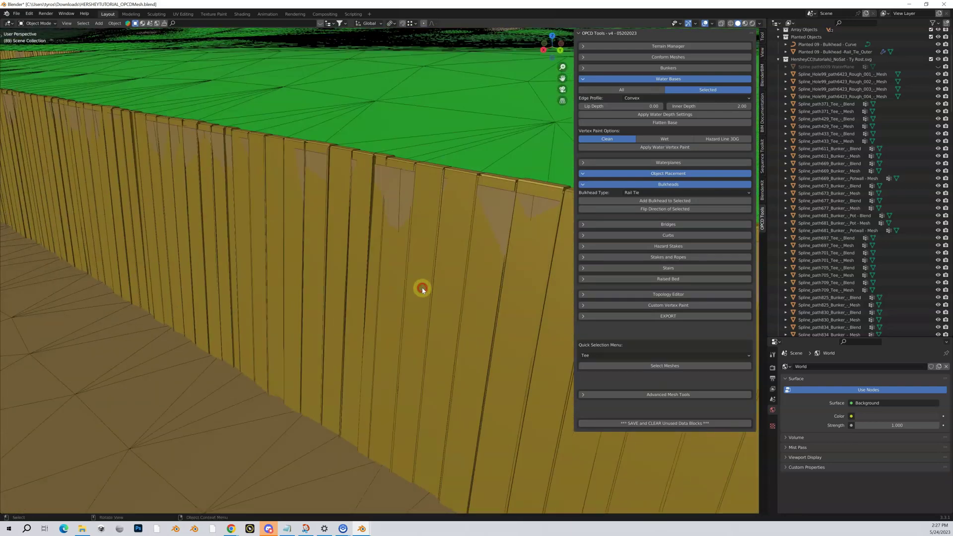
pyautogui.moveTo(401, 291)
pyautogui.mouseDown(button='middle')
pyautogui.moveTo(394, 287)
pyautogui.moveTo(401, 291)
pyautogui.mouseUp(button='middle')
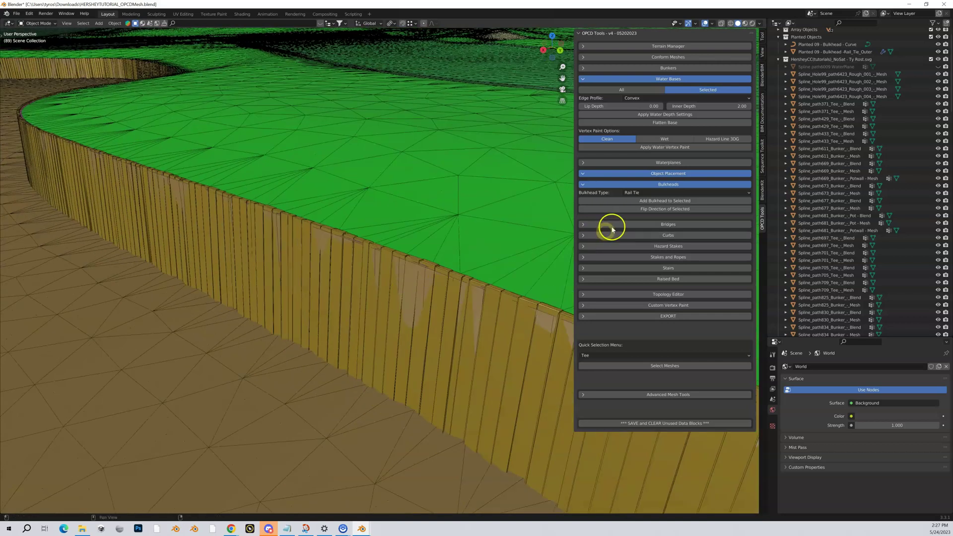
pyautogui.hotkey('ctrl', 'z')
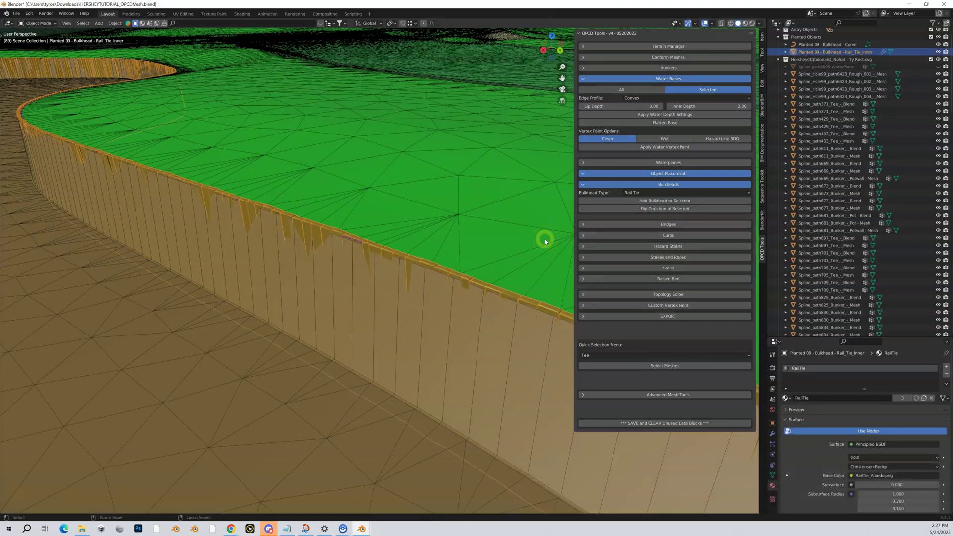
pyautogui.hotkey('ctrl', 'z')
# Add a Stone Wall bulkhead to the lake base and flip its direction.
pyautogui.click(635, 217)
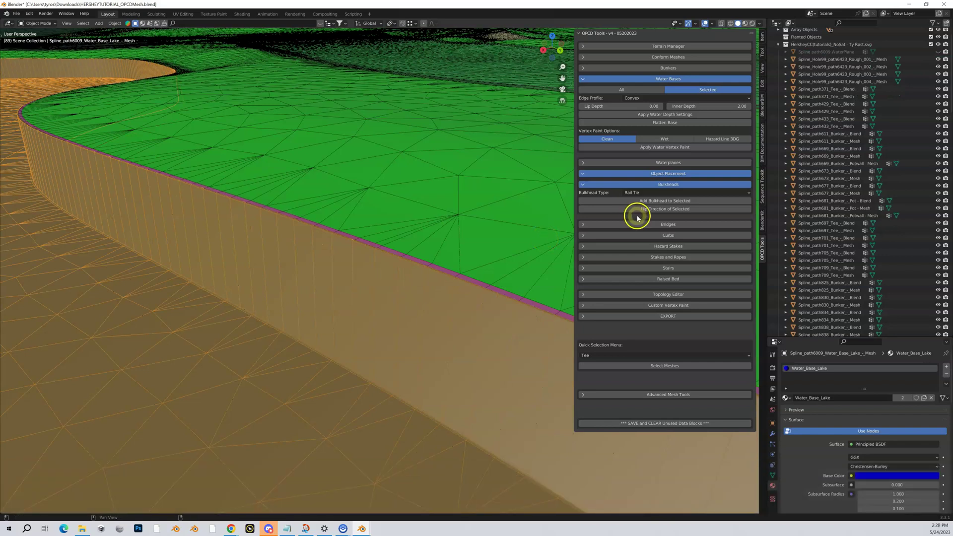
pyautogui.click(640, 192)
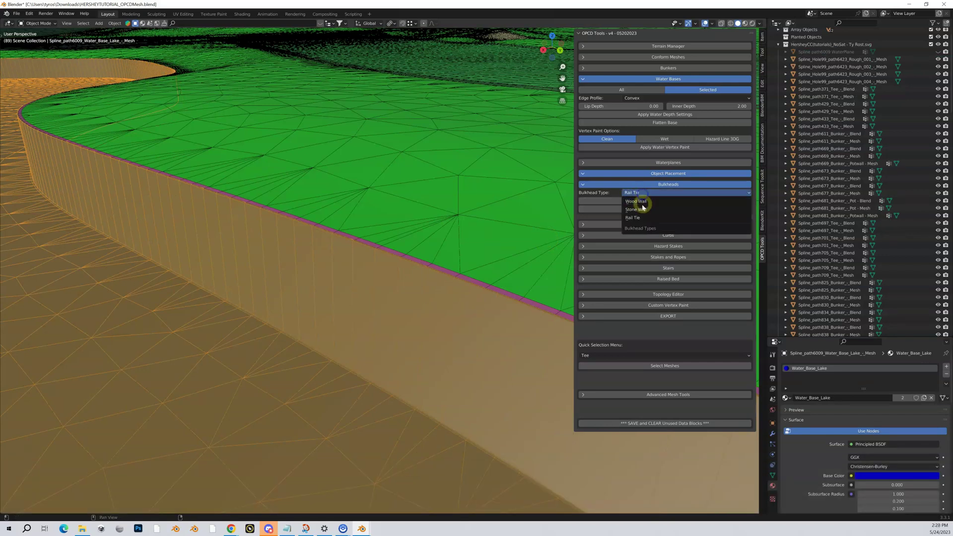
pyautogui.click(640, 209)
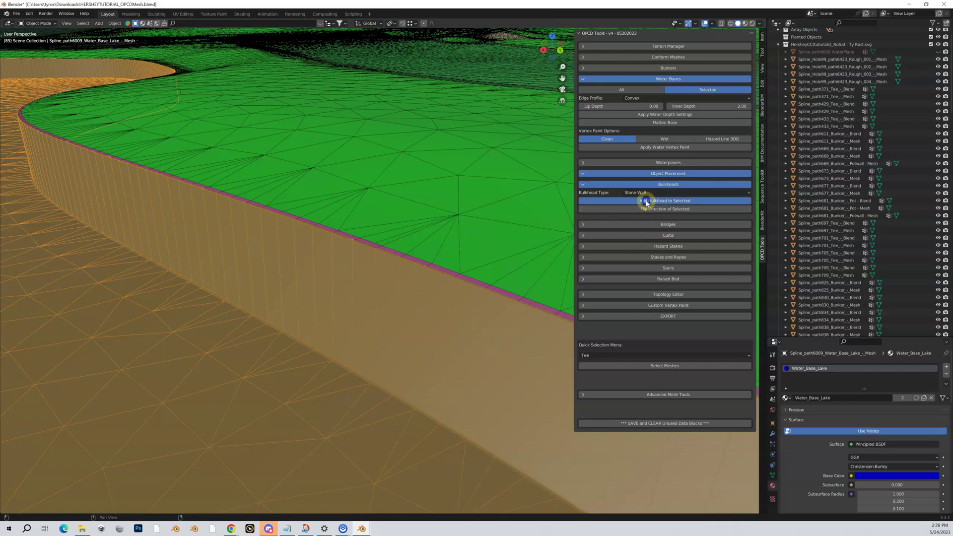
pyautogui.click(646, 201)
pyautogui.click(680, 209)
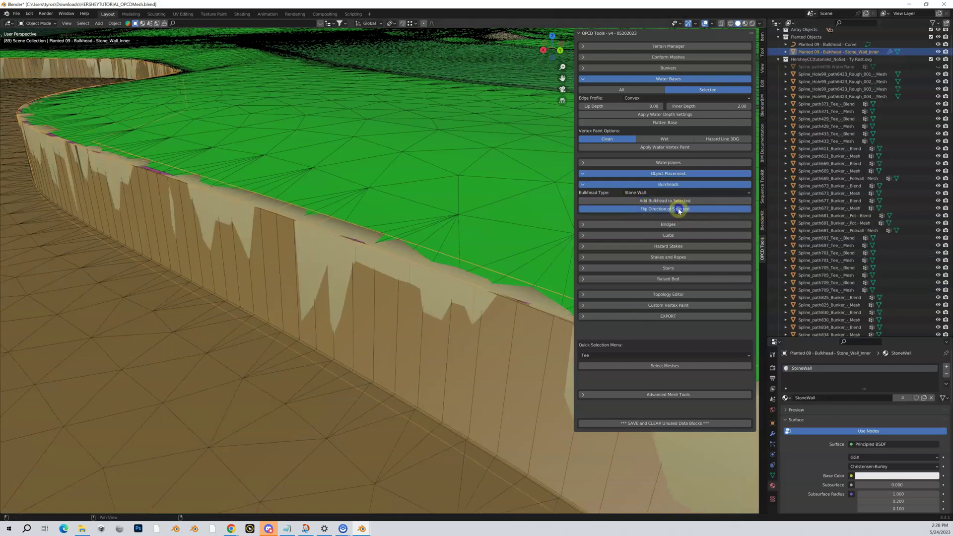
pyautogui.scroll(-6, 351, 342)
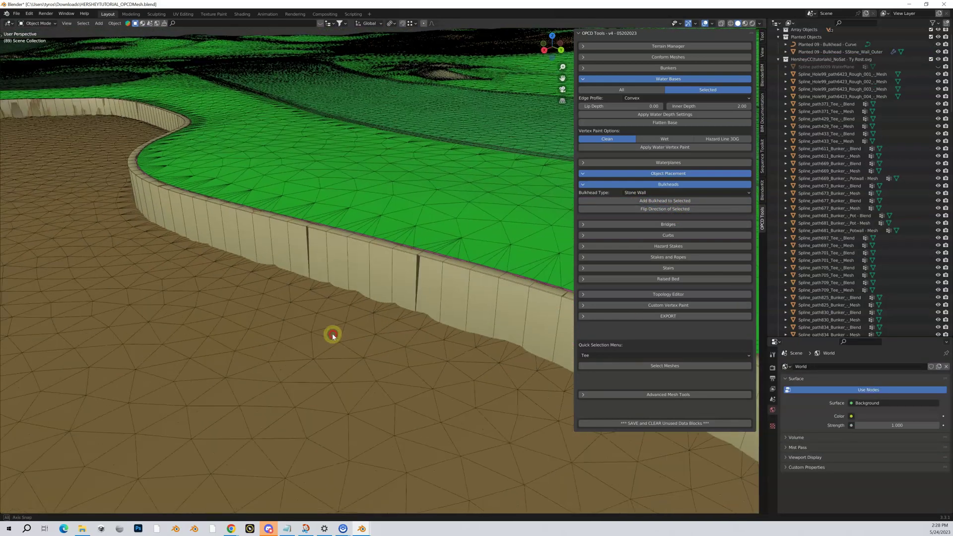
pyautogui.moveTo(326, 328); pyautogui.dragTo(323, 328, button='middle')
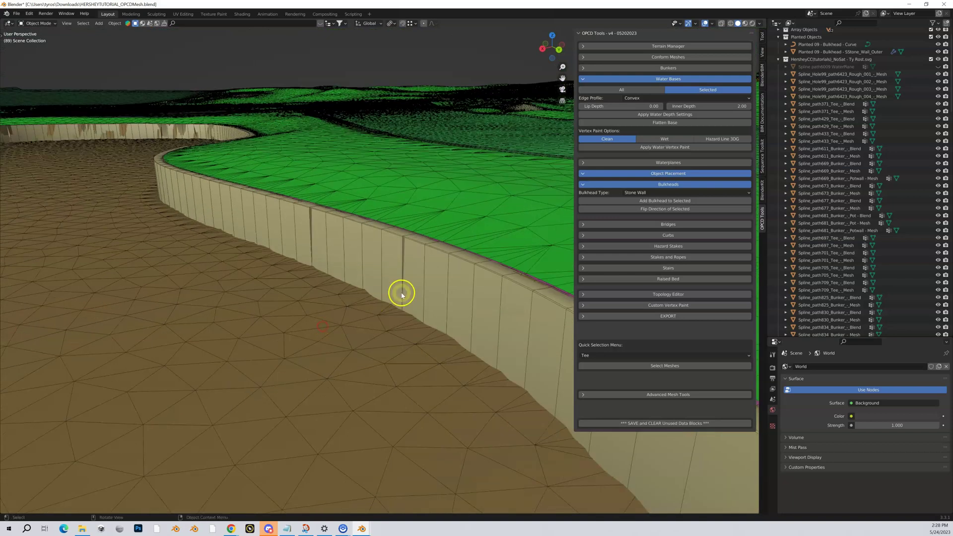
pyautogui.moveTo(402, 295); pyautogui.dragTo(291, 319, button='middle')
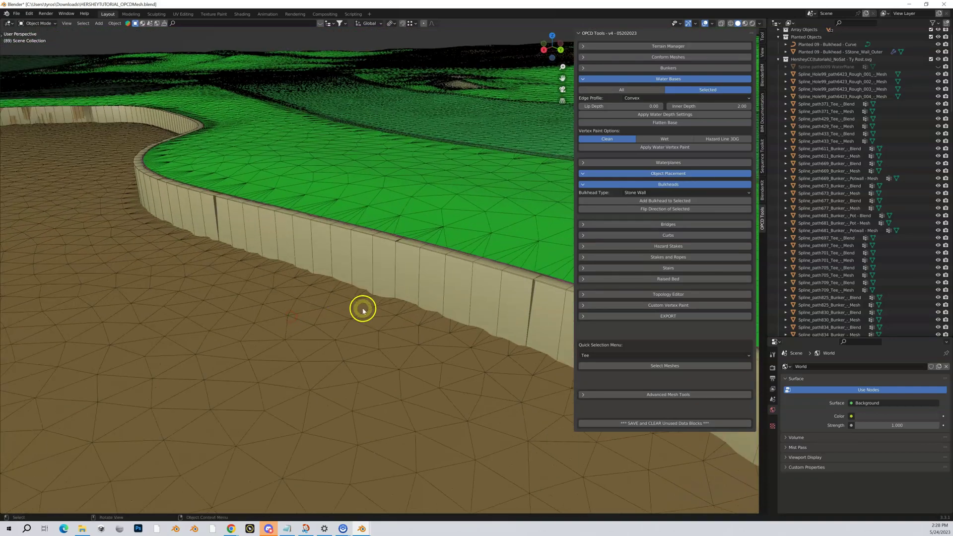
pyautogui.moveTo(363, 311); pyautogui.dragTo(343, 326, button='middle')
pyautogui.scroll(6, 335, 322)
pyautogui.scroll(-2, 344, 325)
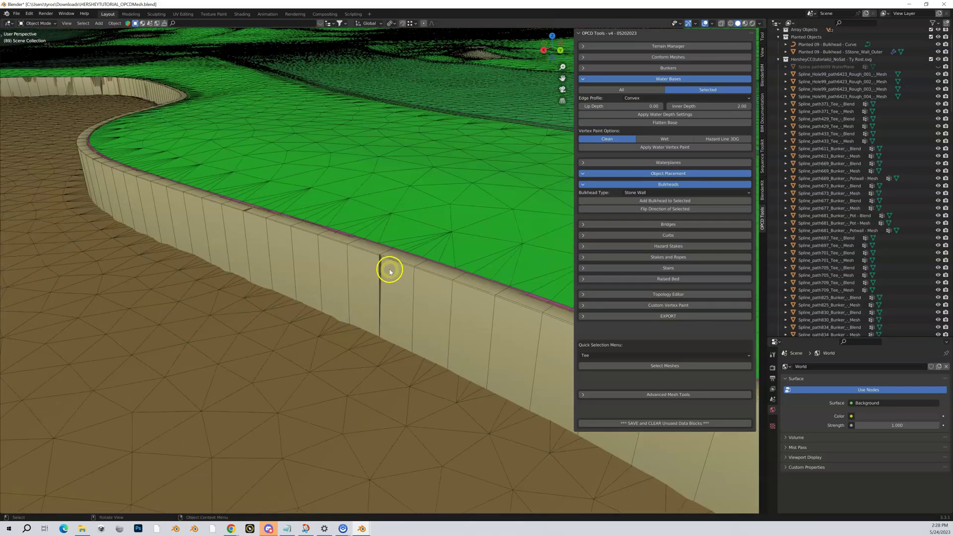
pyautogui.scroll(-3, 338, 275)
pyautogui.moveTo(334, 281); pyautogui.dragTo(496, 234, button='middle')
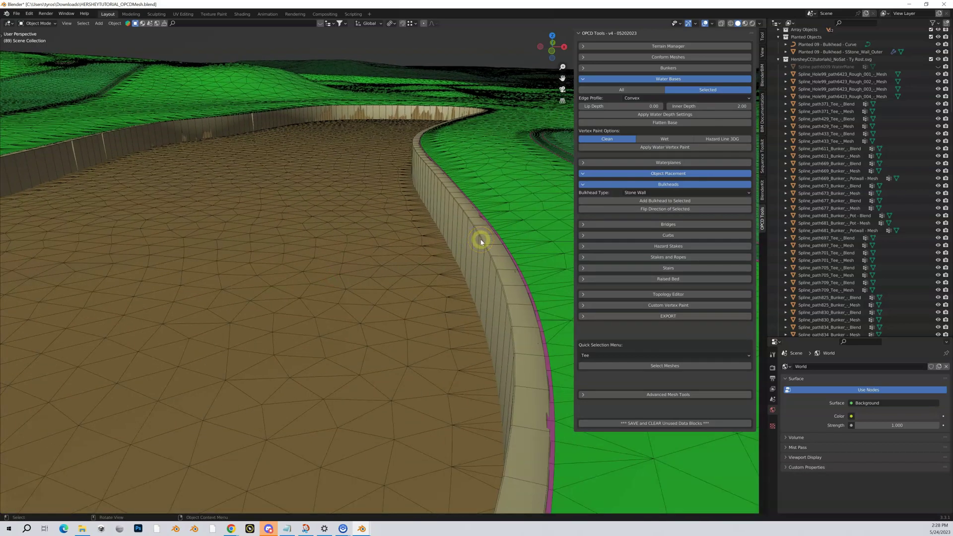
pyautogui.scroll(10, 555, 323)
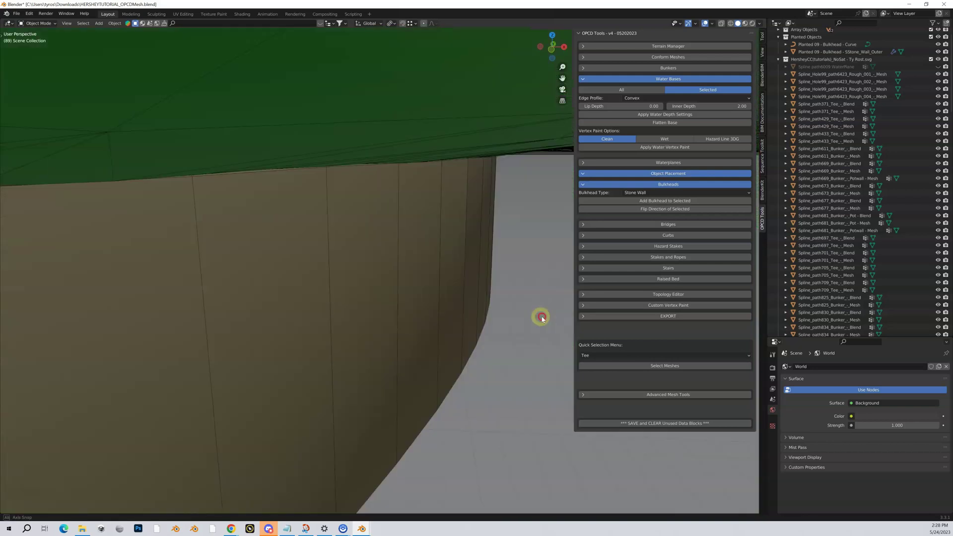
pyautogui.scroll(-8, 473, 267)
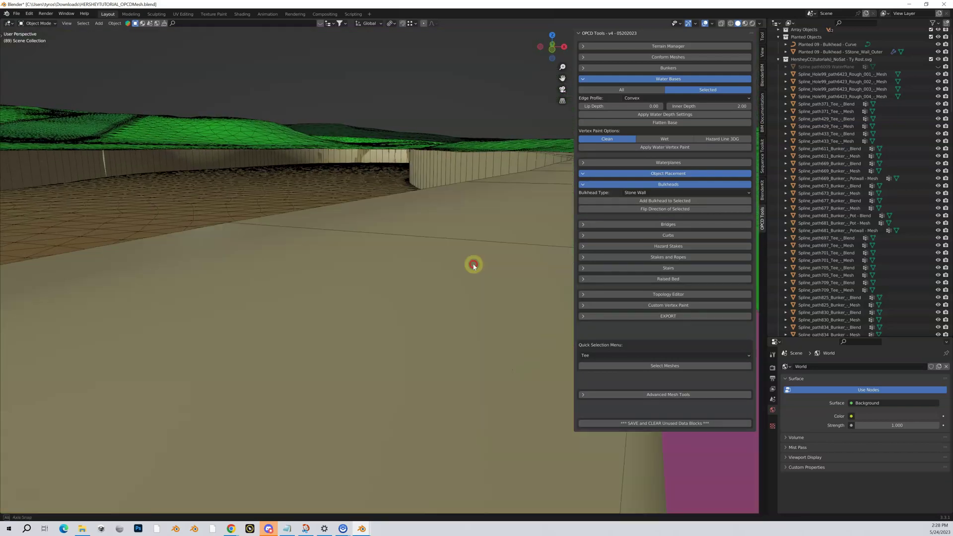
pyautogui.scroll(5, 452, 255)
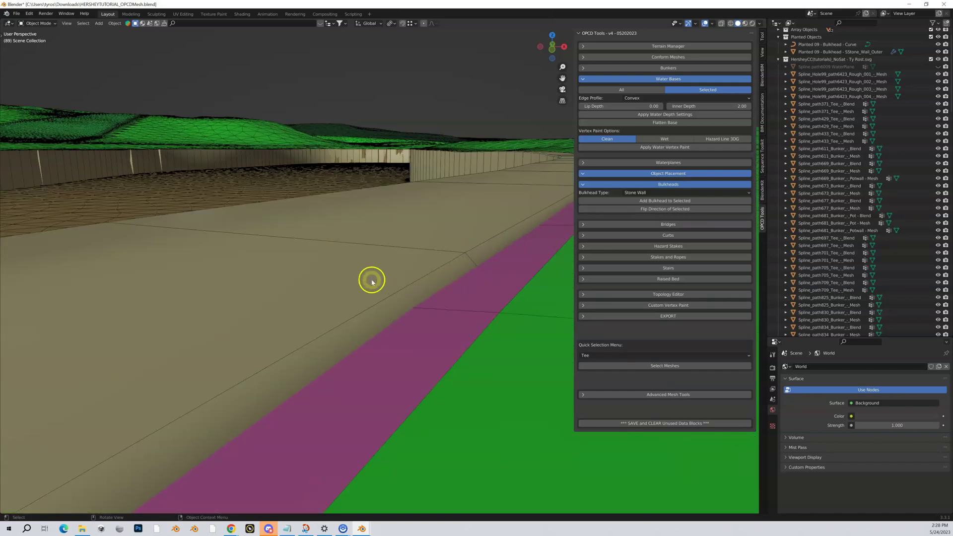
pyautogui.scroll(-5, 370, 284)
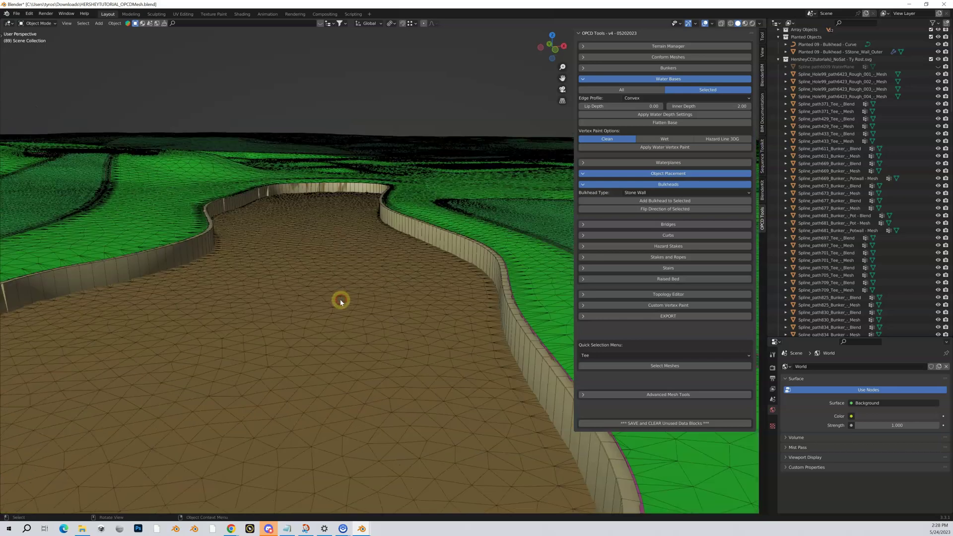
pyautogui.scroll(-3, 323, 300)
pyautogui.scroll(3, 322, 305)
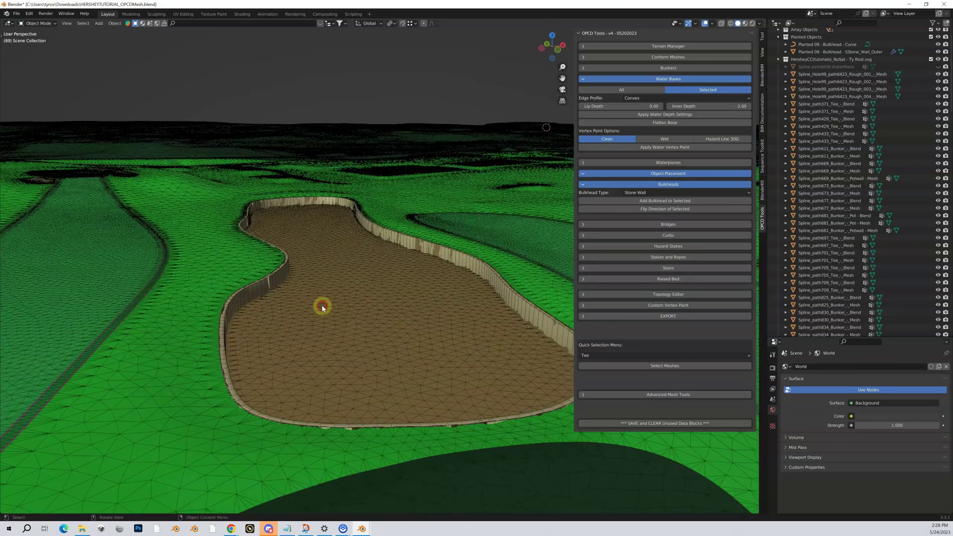
pyautogui.click(393, 319)
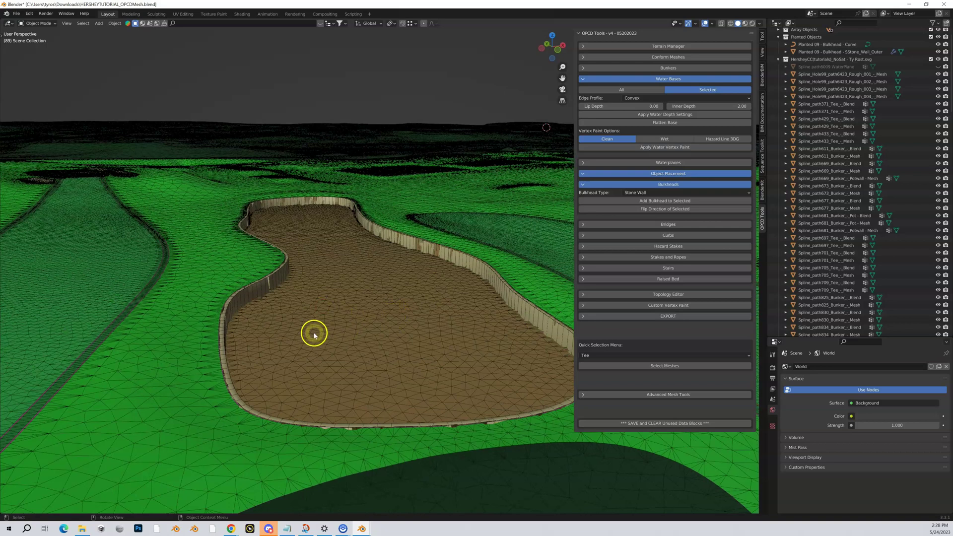